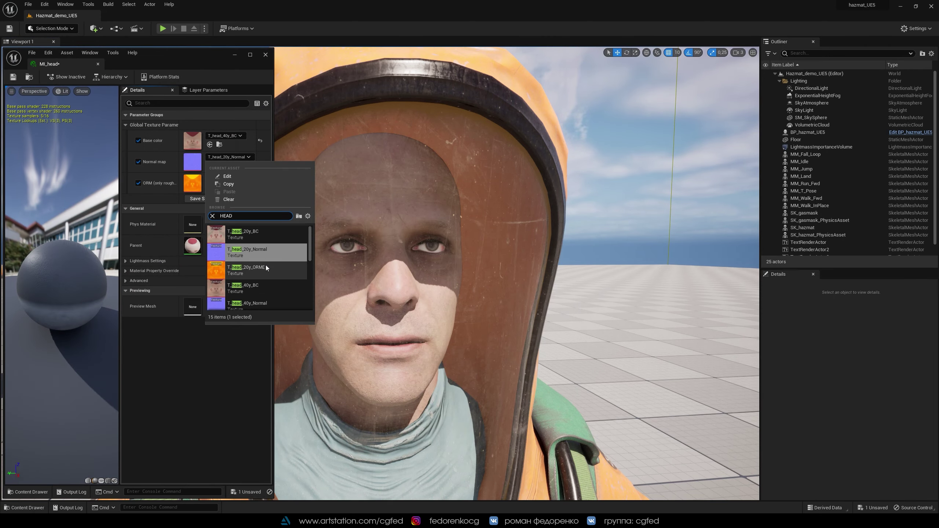
Try the 45-year and 60-year base colour, normal and ORM textures on MI_head.
scroll(252, 255, down, 3)
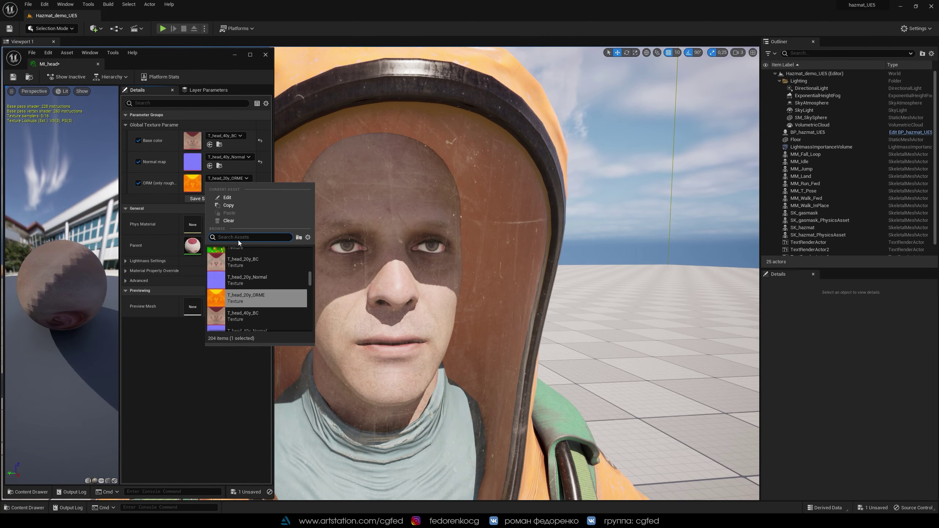
click(254, 313)
click(226, 136)
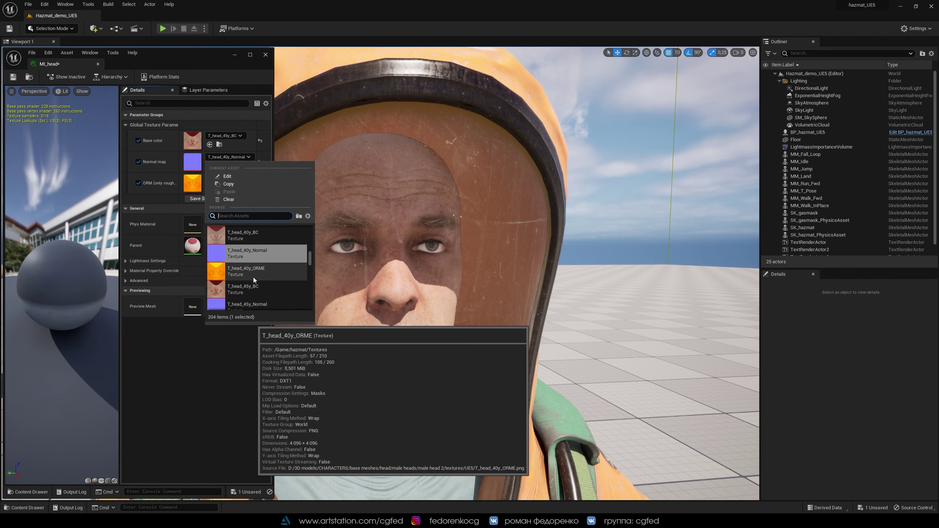
click(253, 276)
click(226, 135)
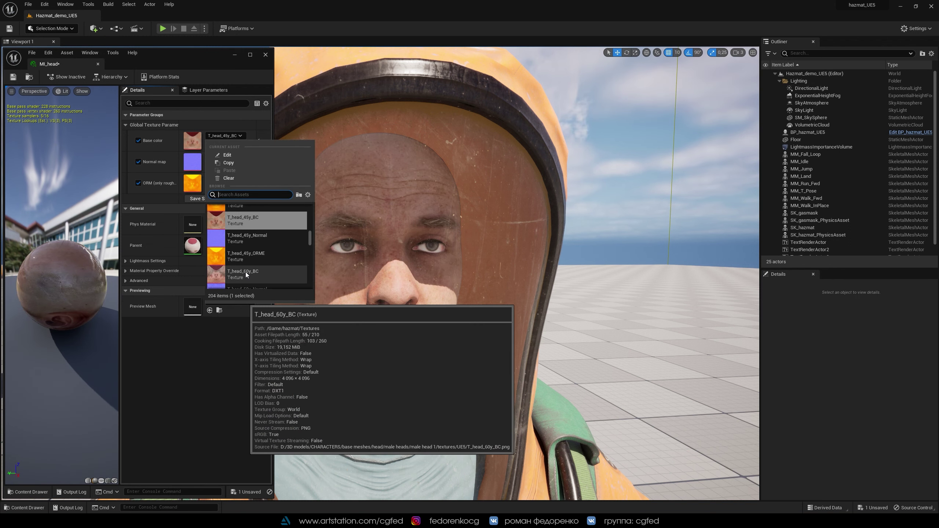
click(241, 276)
click(245, 279)
click(247, 302)
Set the base colour, normal and ORM maps back to T_head_20y.
click(224, 135)
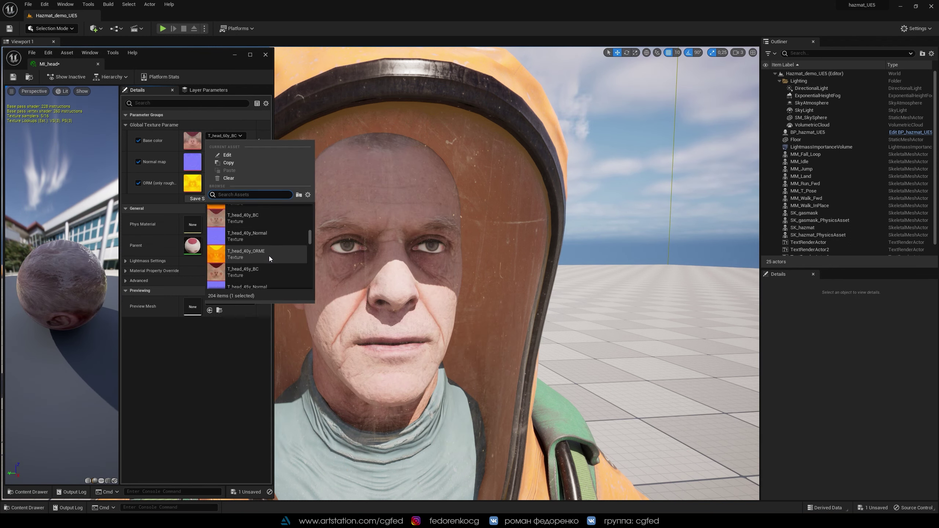
scroll(266, 257, up, 5)
click(260, 235)
click(225, 157)
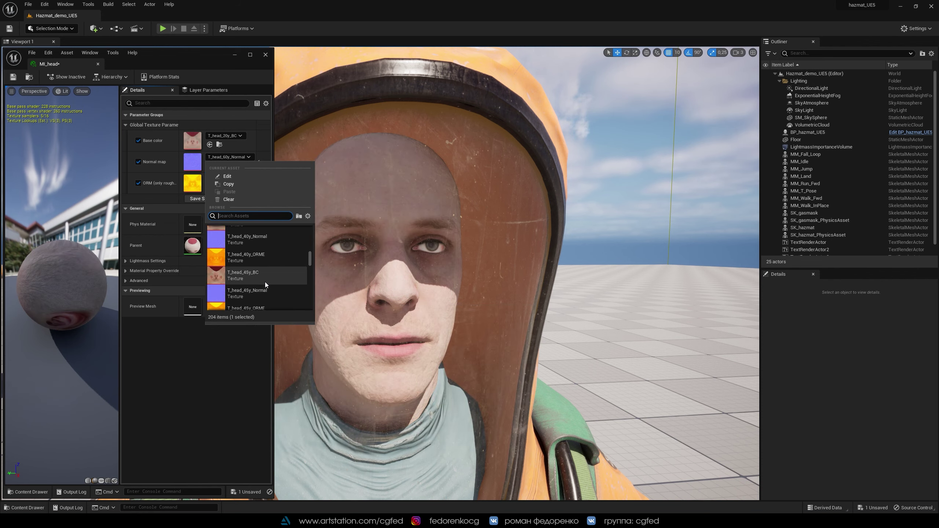
click(265, 282)
click(223, 178)
click(244, 281)
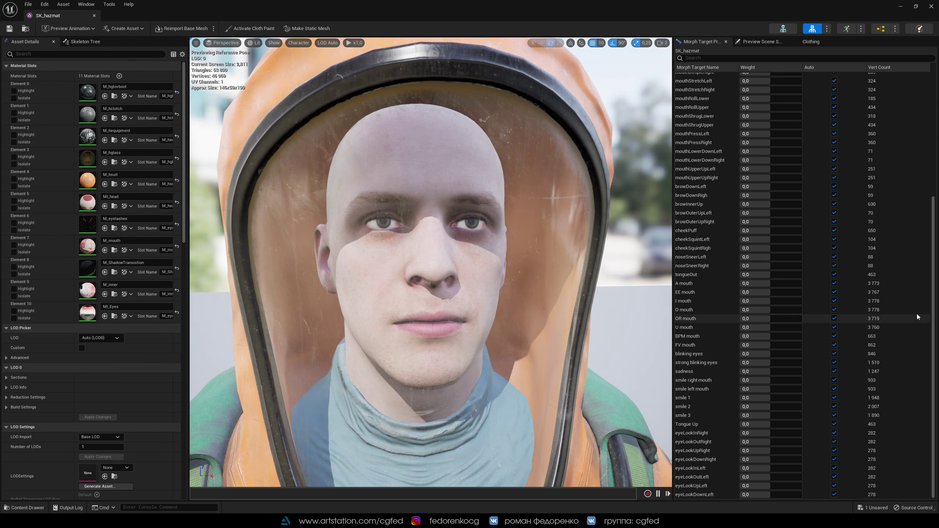
Preview eyeSquintLeft, eye-widening, mouthPucker and other morph target weights.
click(762, 95)
click(762, 105)
drag(762, 113, 788, 112)
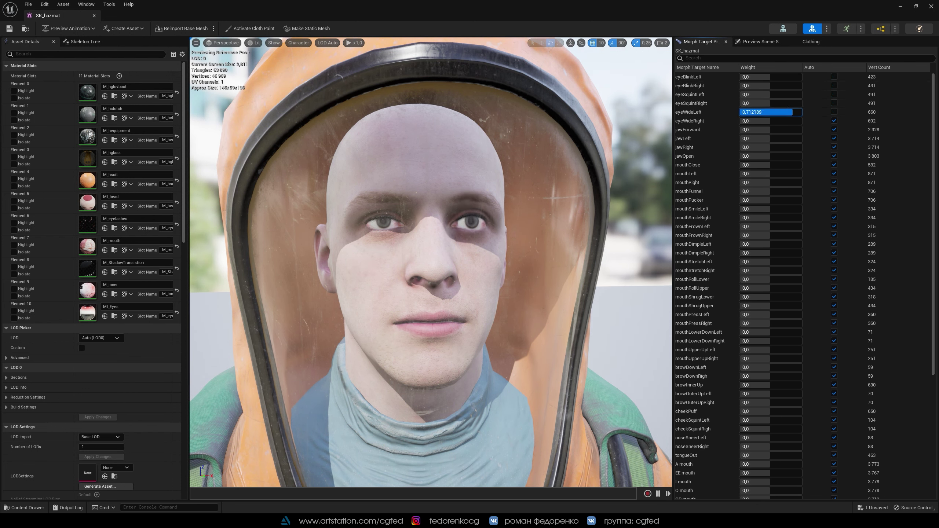
mouse_move(755, 139)
mouse_down()
mouse_move(777, 139)
mouse_move(780, 156)
mouse_up()
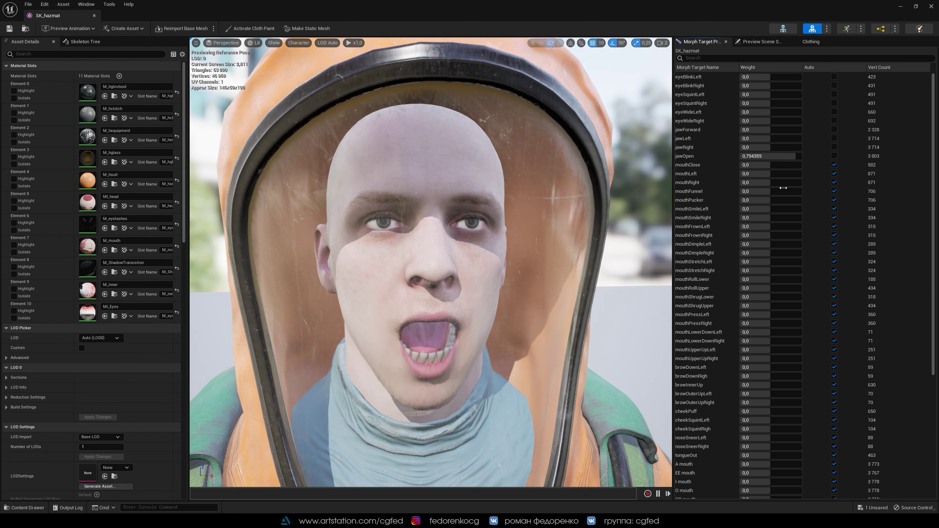
scroll(755, 296, down, 5)
drag(755, 424, 794, 424)
scroll(773, 425, up, 10)
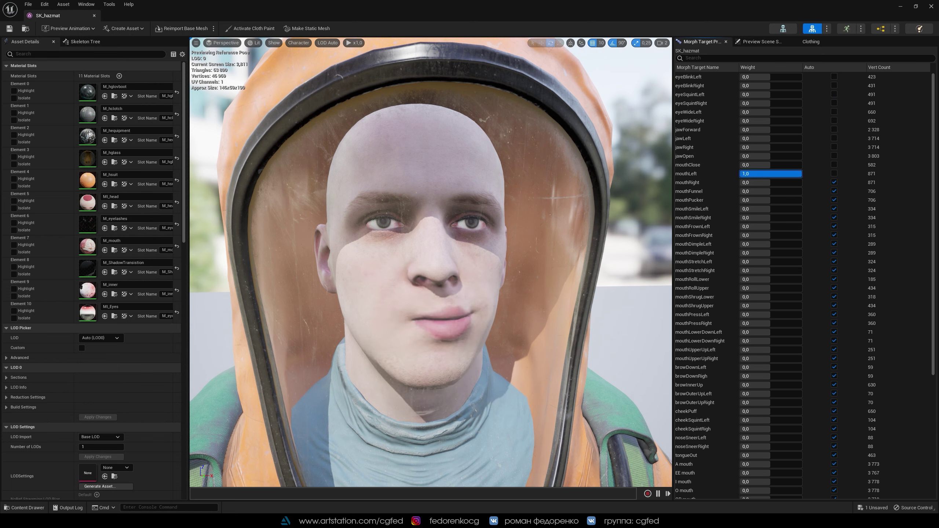
drag(755, 200, 773, 200)
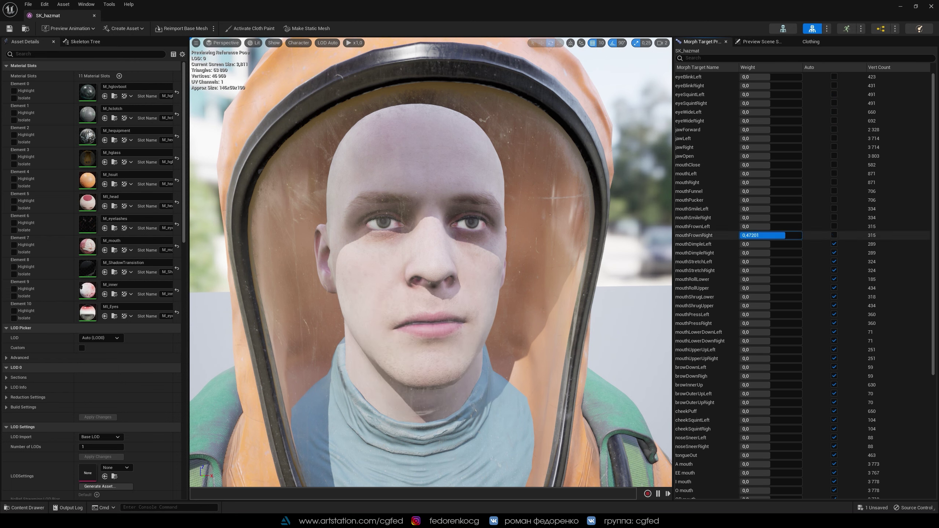
Zero the mouthFrownRight, mouthLowerDownRight, browOuterUpLeft and tongueOut morph weights.
text(0)
key(Tab)
key(Tab)
key(Tab)
key(Tab)
key(Tab)
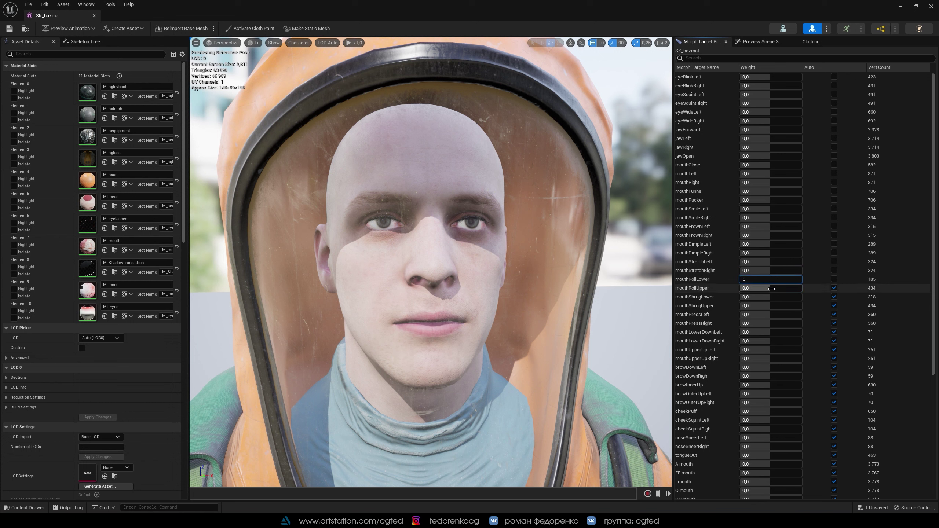
key(Tab)
key(Tab)
key(Tab)
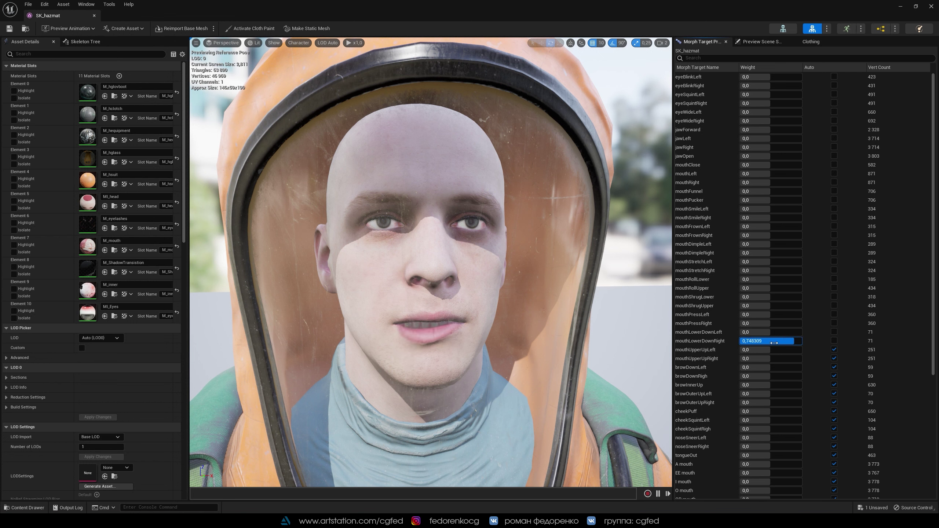
key(Tab)
key(Tab)
key(Tab)
key(Tab)
key(Tab)
key(Tab)
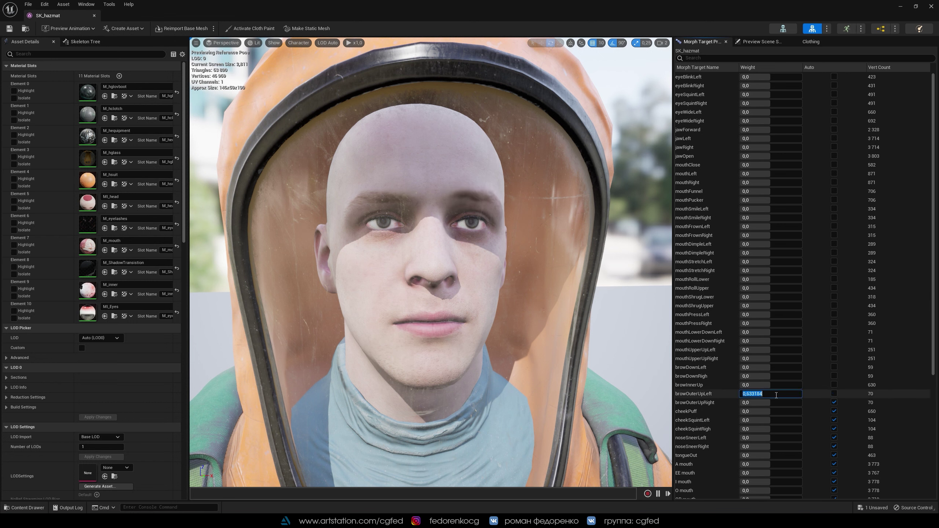
text(0)
key(Tab)
key(Tab)
key(Tab)
key(Tab)
key(Tab)
key(Tab)
key(Tab)
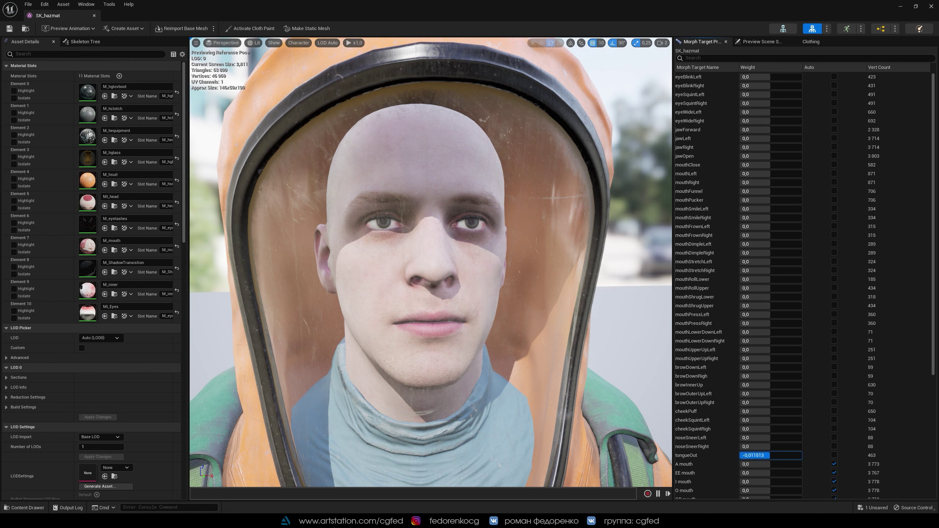
text(0)
key(Tab)
key(Tab)
key(Tab)
key(Tab)
Zero the U mouth, blinking eyes and following weights down toward smile 2.
key(Tab)
key(Tab)
key(Tab)
key(Tab)
key(Tab)
key(Tab)
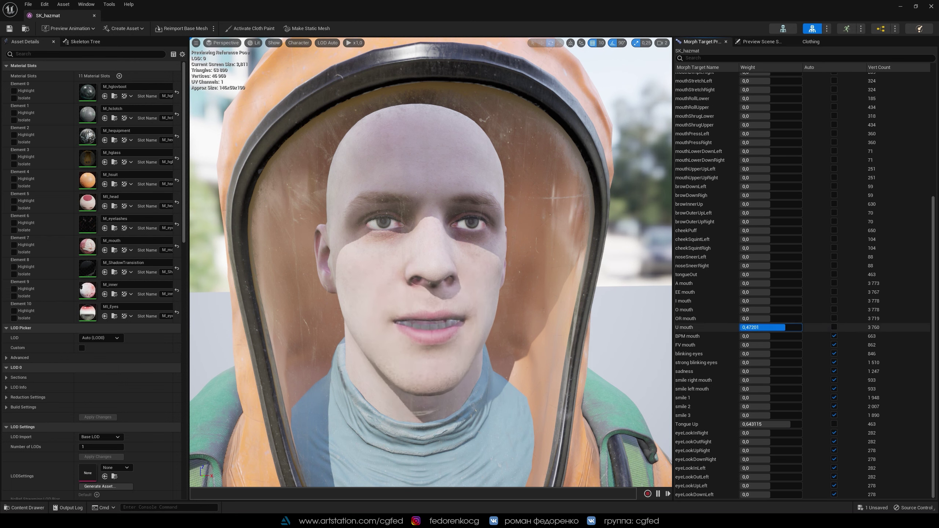
text(0)
key(Tab)
key(Tab)
key(Tab)
key(Tab)
key(Tab)
text(0)
key(Tab)
key(Tab)
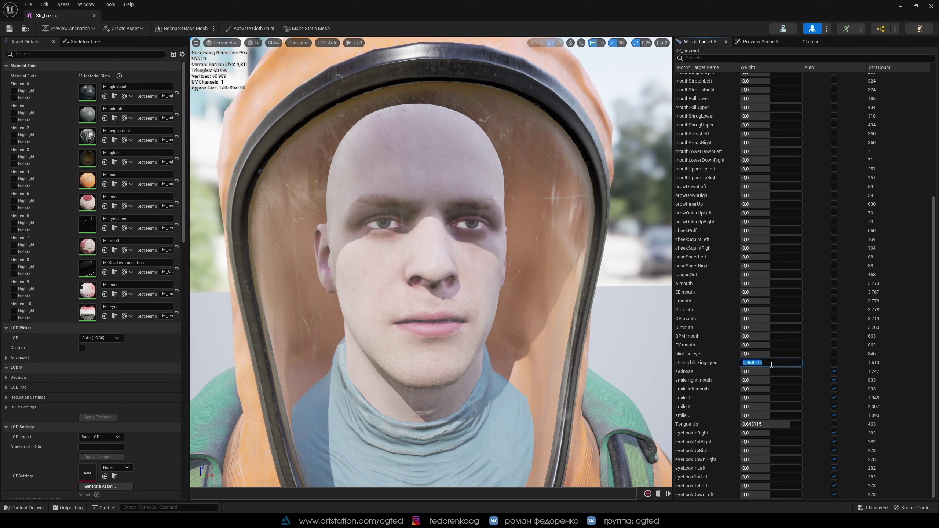
key(Tab)
key(Tab)
key(Tab)
key(Tab)
key(Tab)
key(Tab)
key(Tab)
key(Tab)
text(0)
key(Tab)
key(Tab)
key(Tab)
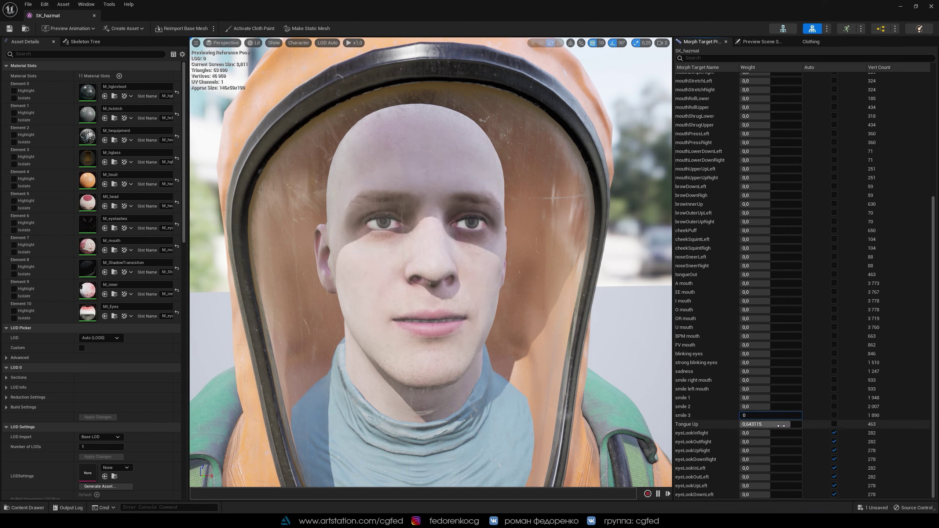
text(0)
key(Tab)
key(Tab)
key(Tab)
key(Tab)
key(Tab)
key(Tab)
key(Tab)
text(0)
key(Tab)
key(Tab)
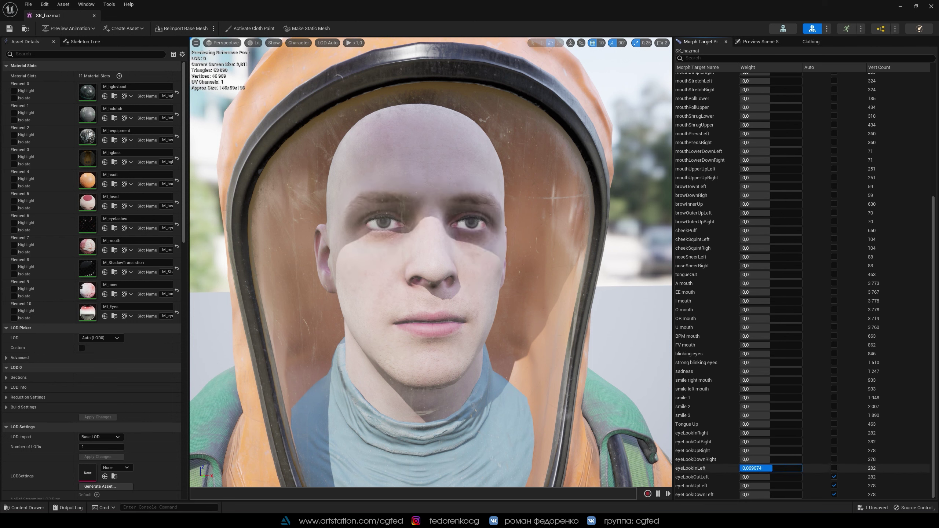
key(Tab)
key(Tab)
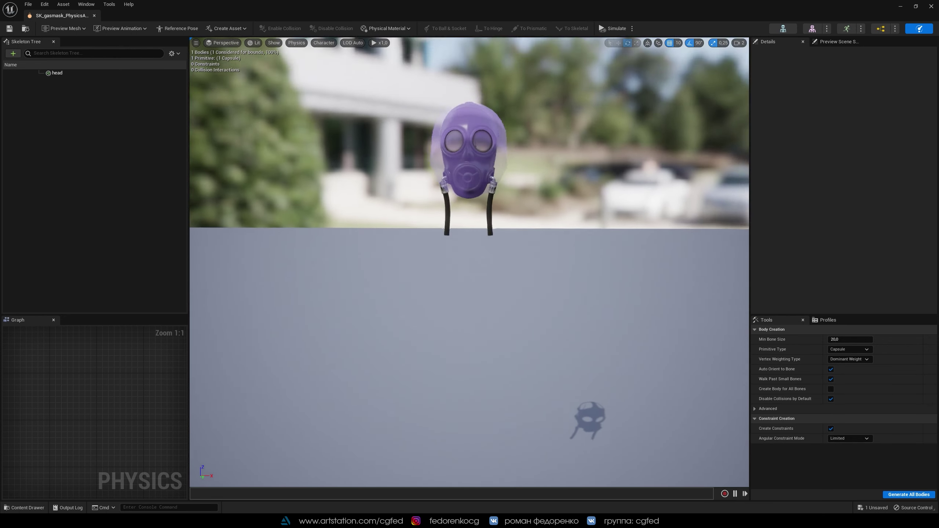
Simulate the gas mask physics asset, fling it around, then close it.
key(alt+s)
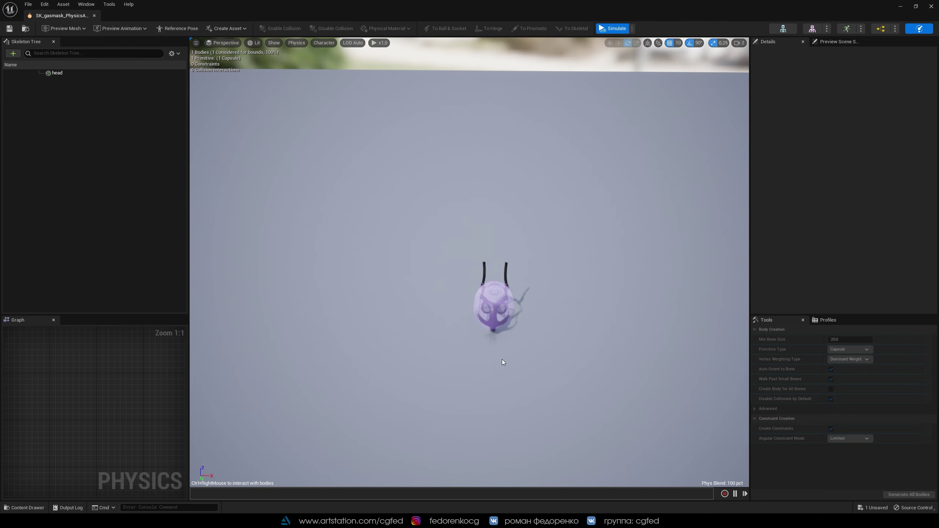
ctrl+right_drag(489, 174, 644, 219)
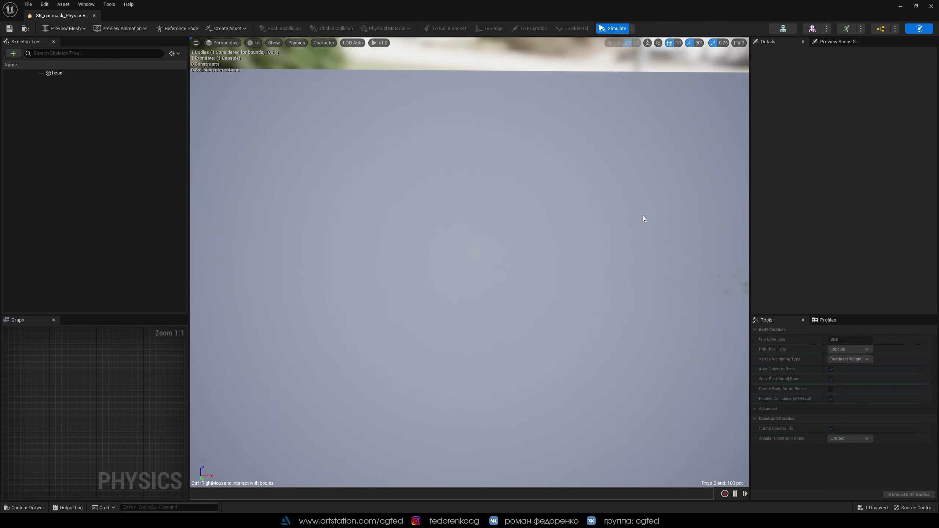
click(623, 30)
click(93, 16)
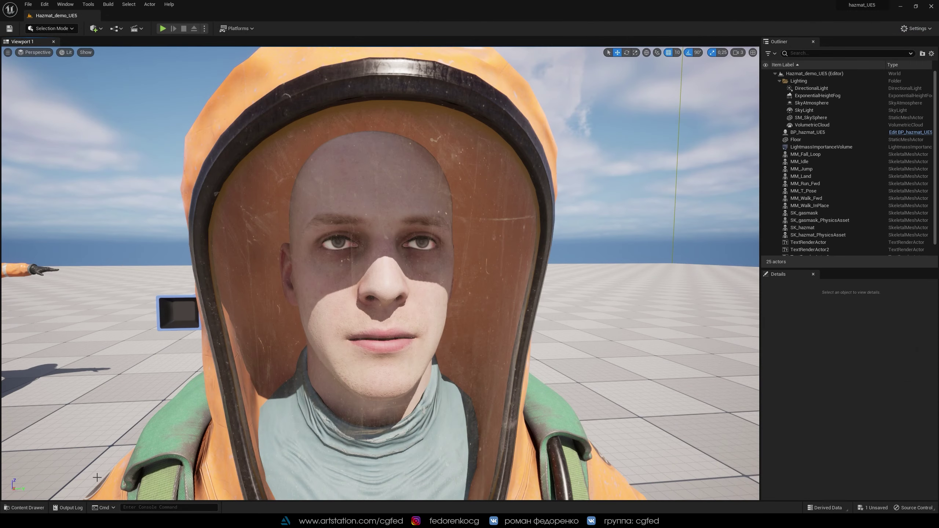
Open SK_hazmat_PhysicsAsset and run a no-gravity simulation, then stop it.
click(25, 507)
double_click(300, 400)
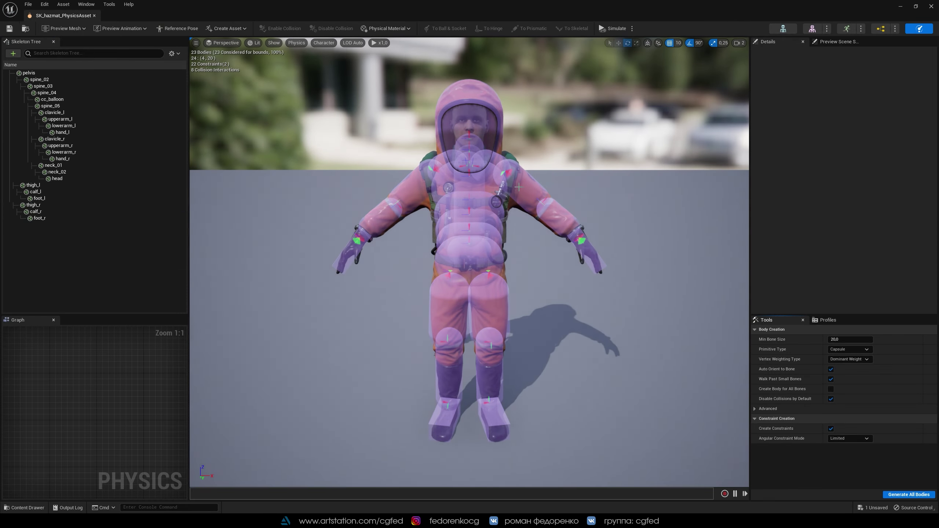
click(632, 29)
click(662, 73)
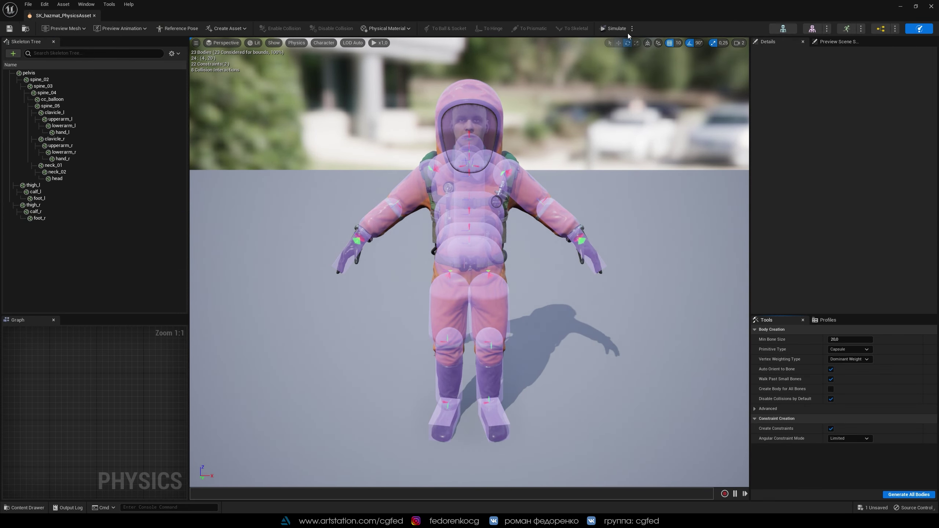
click(615, 28)
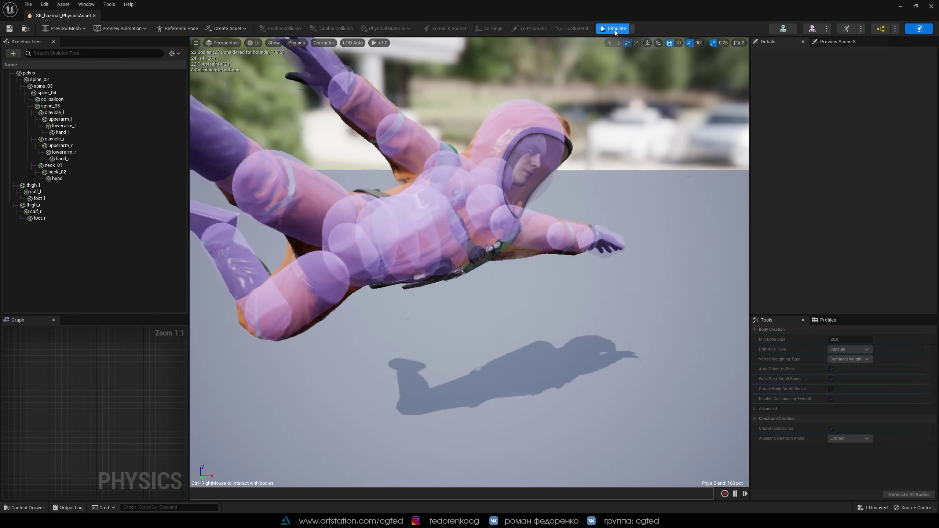
click(619, 28)
Simulate with gravity, yank and drop the ragdoll, then restore the T-pose.
click(633, 29)
click(662, 74)
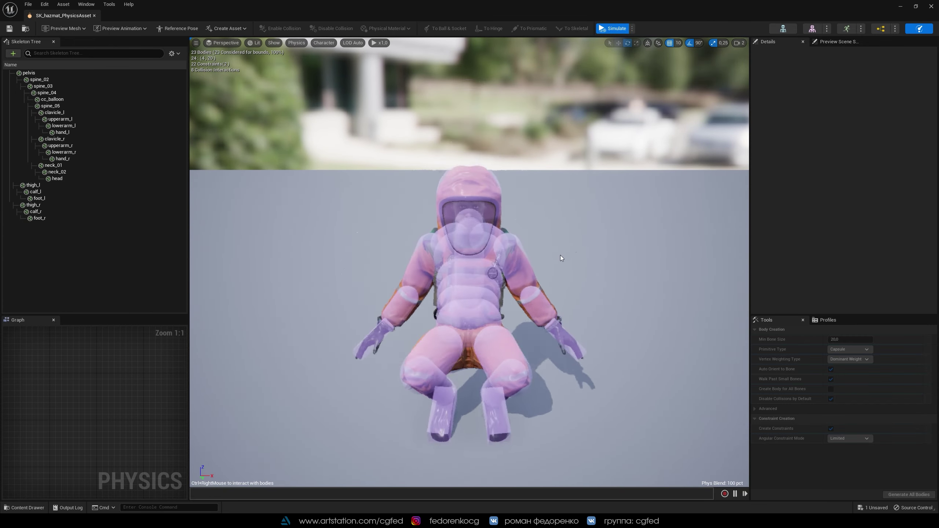
ctrl+right_drag(477, 296, 501, 163)
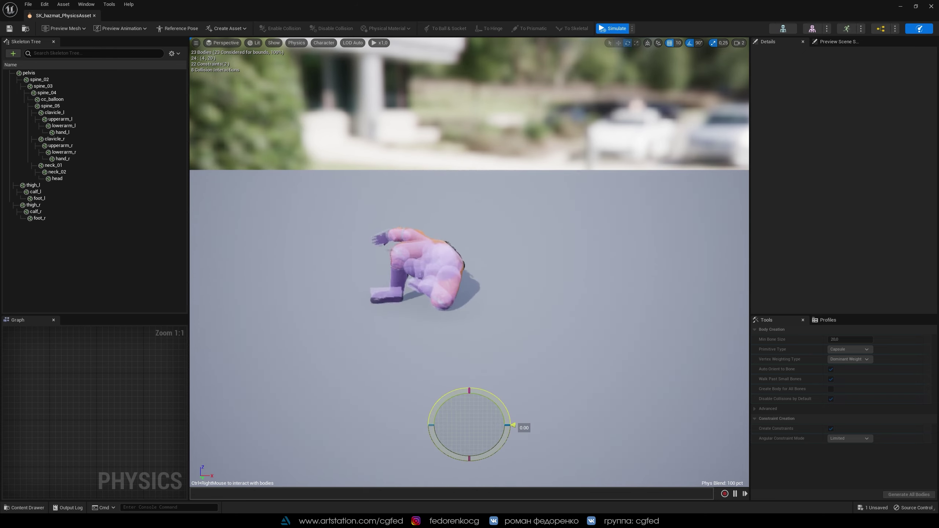
ctrl+right_drag(502, 163, 495, 20)
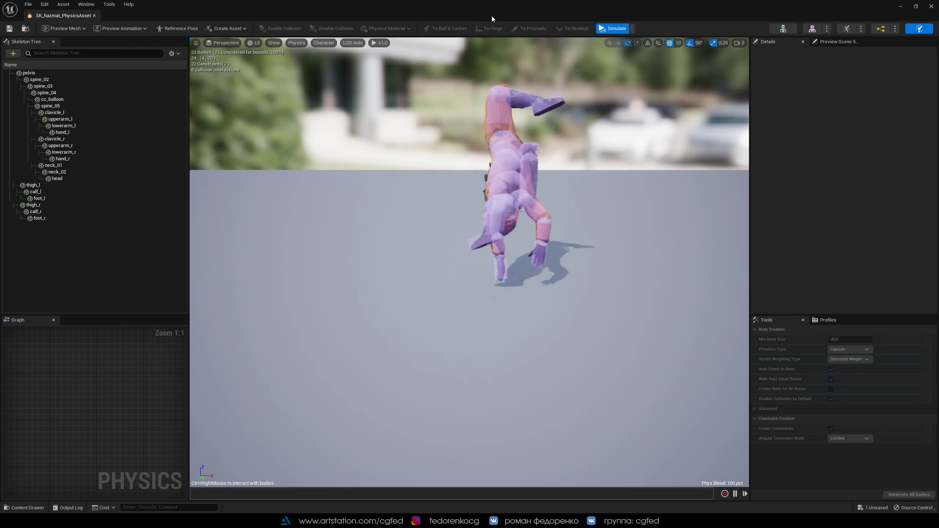
ctrl+right_drag(429, 251, 461, 194)
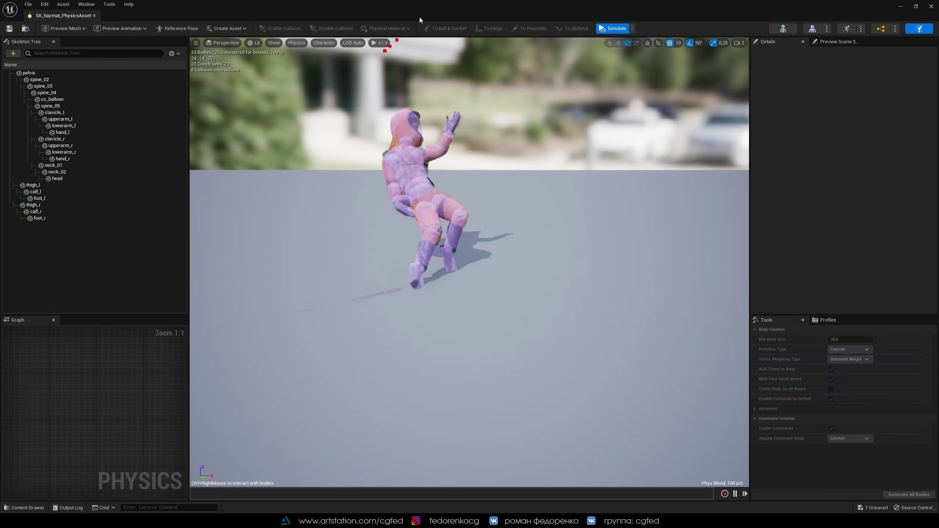
ctrl+right_drag(418, 249, 541, 146)
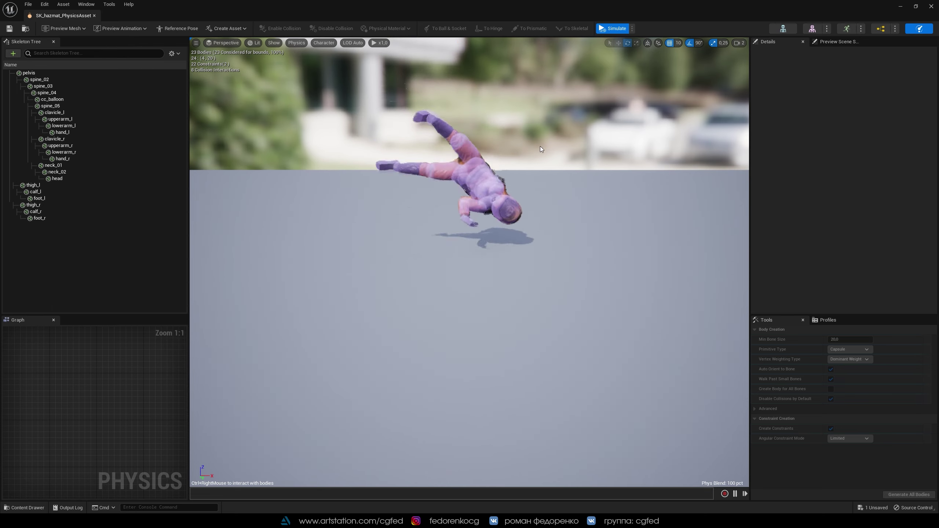
click(612, 29)
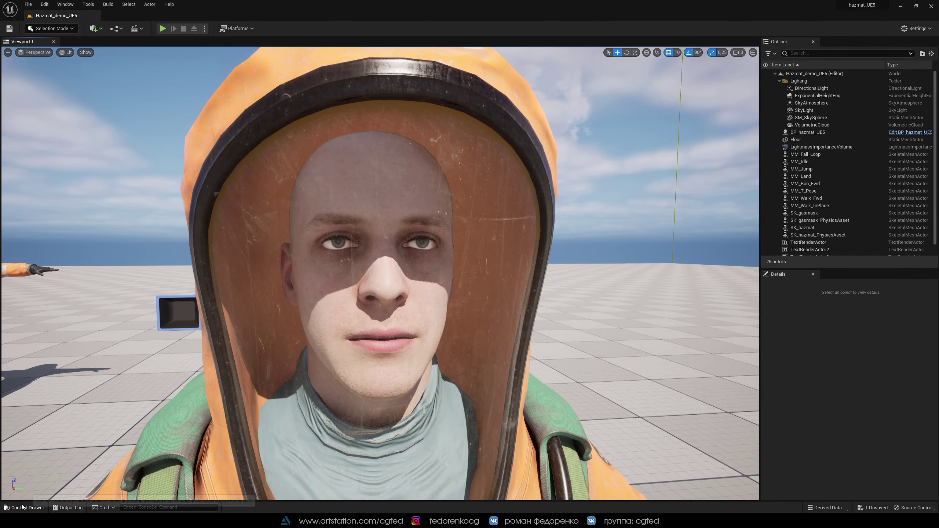
Open the UE4 SK_hazmat_PhysicsAsset, toss its ragdoll around and reset it.
click(22, 507)
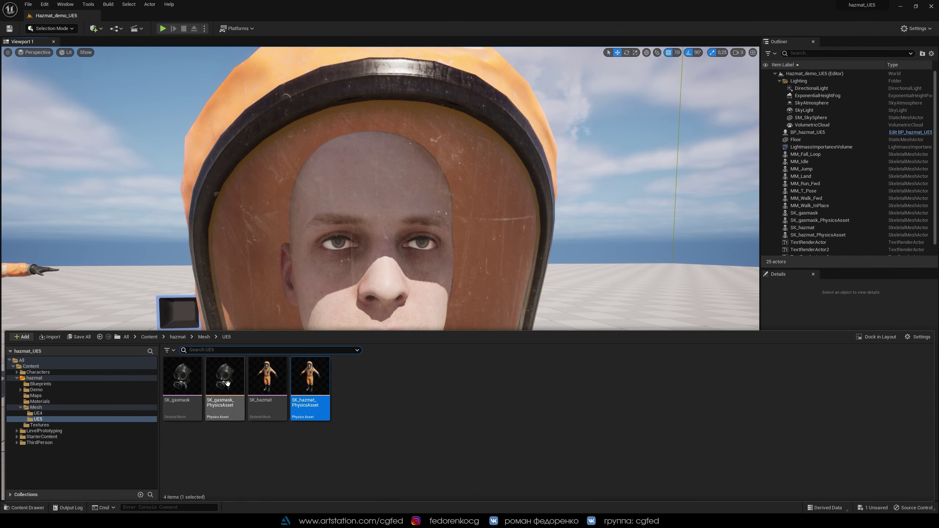
click(39, 413)
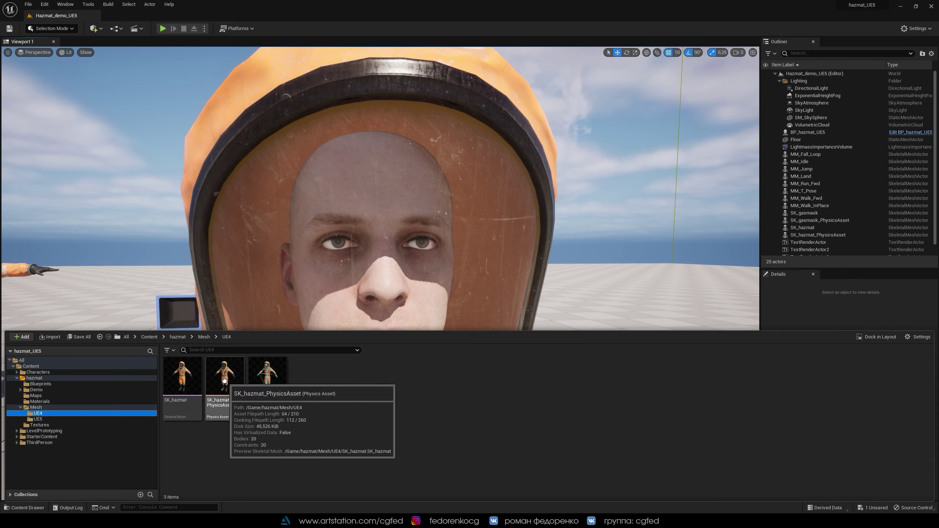
double_click(223, 380)
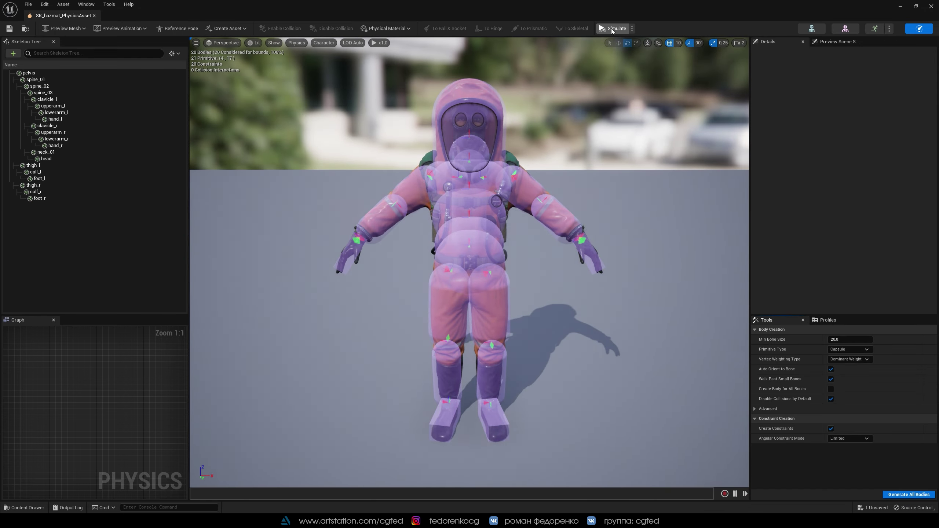
ctrl+right_drag(426, 332, 430, 88)
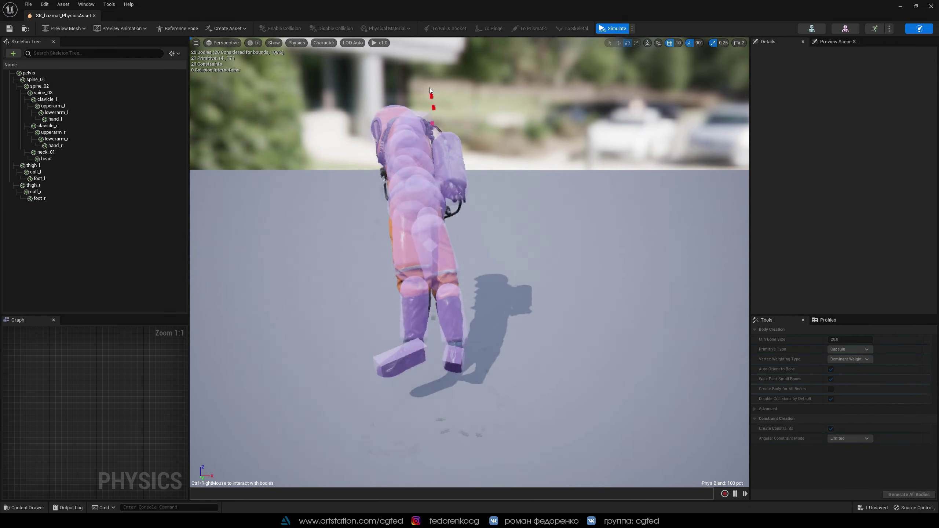
ctrl+right_drag(462, 311, 503, 55)
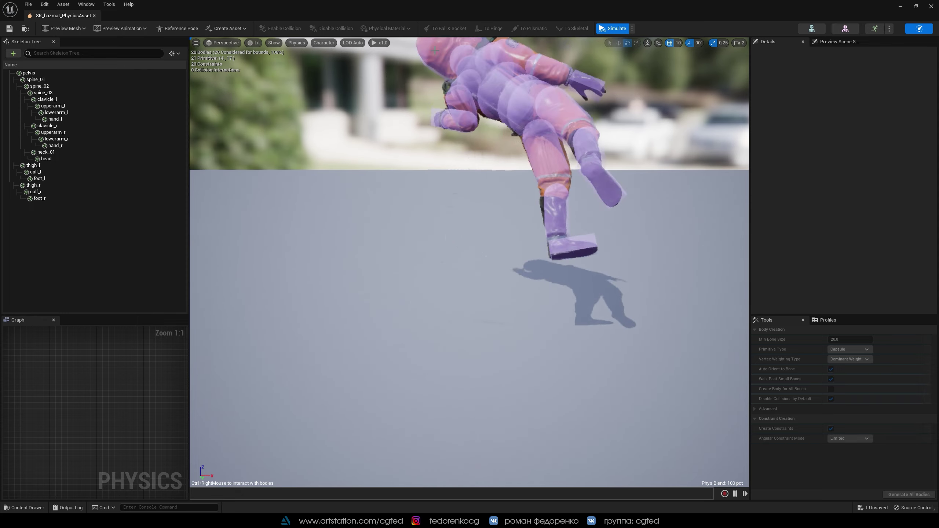
ctrl+right_drag(495, 269, 443, 74)
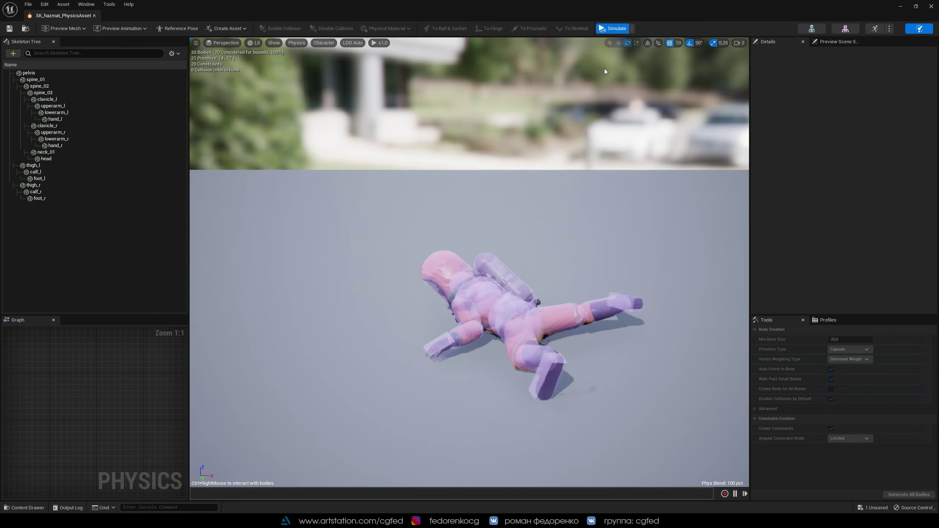
click(623, 30)
Rerun the simulation twice, flinging the ragdoll, and reset it upright.
click(632, 29)
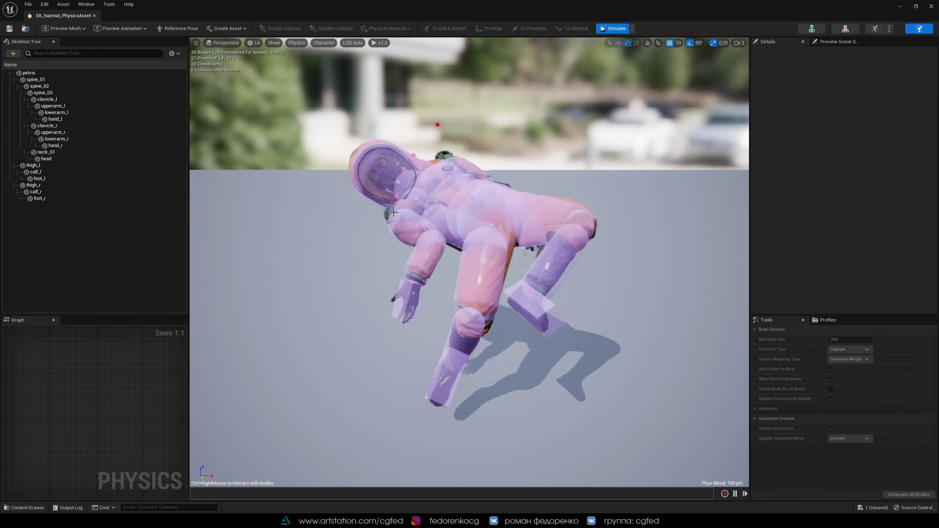
ctrl+right_drag(442, 282, 422, 277)
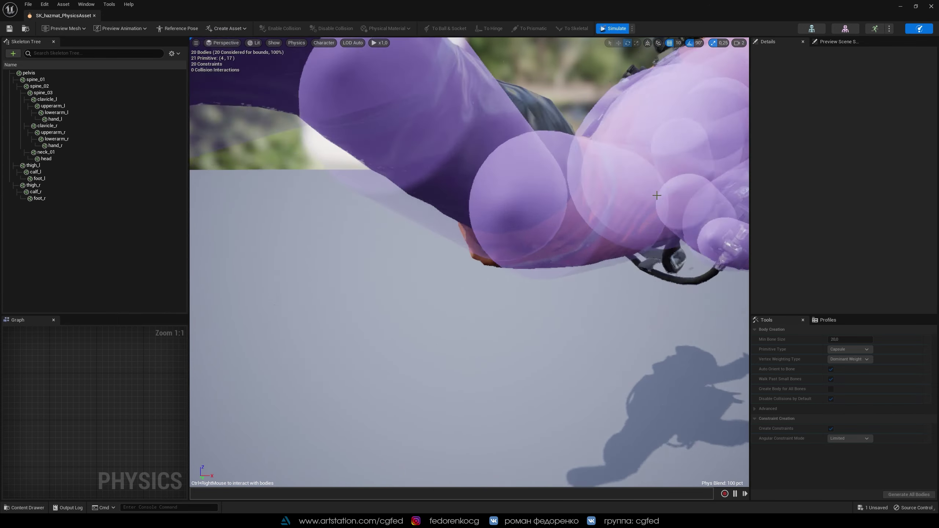
ctrl+right_drag(423, 277, 606, 82)
click(613, 29)
click(632, 28)
click(651, 77)
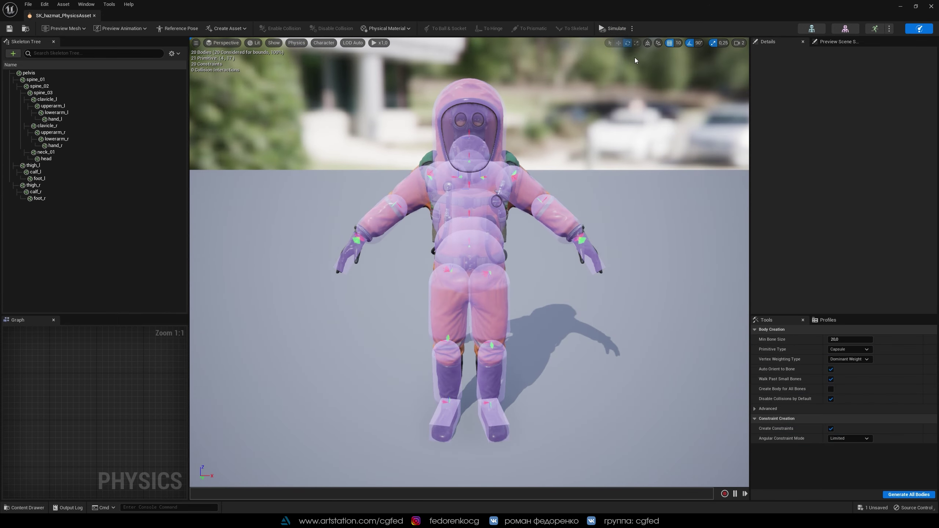
mouse_move(444, 362)
ctrl+right_down()
mouse_move(623, 321)
mouse_move(469, 426)
ctrl+right_up()
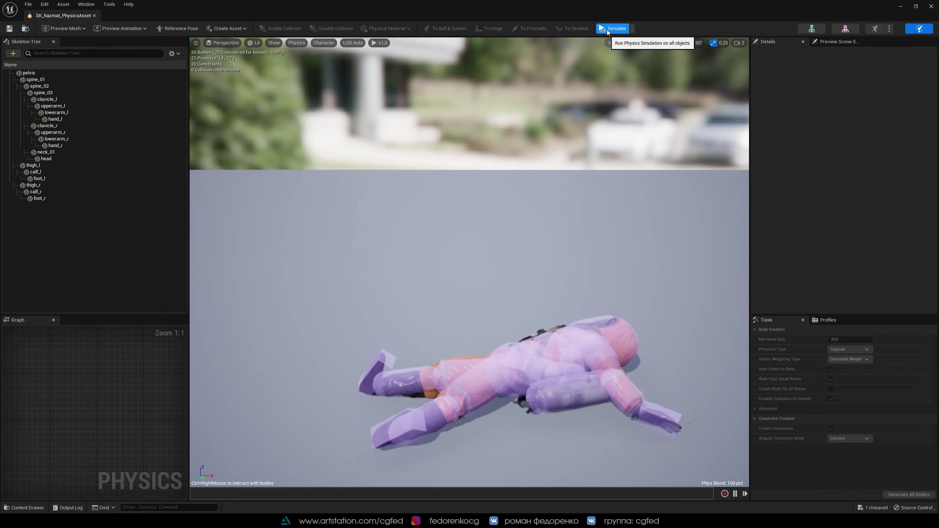
click(609, 29)
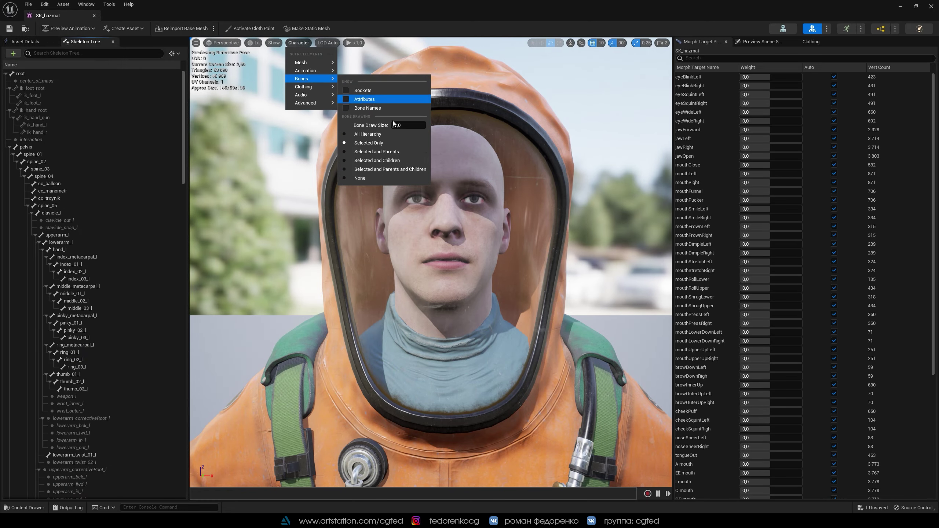
Filter the skeleton tree by 'JAW', select c_jawbone_x and frame the view on it.
click(368, 134)
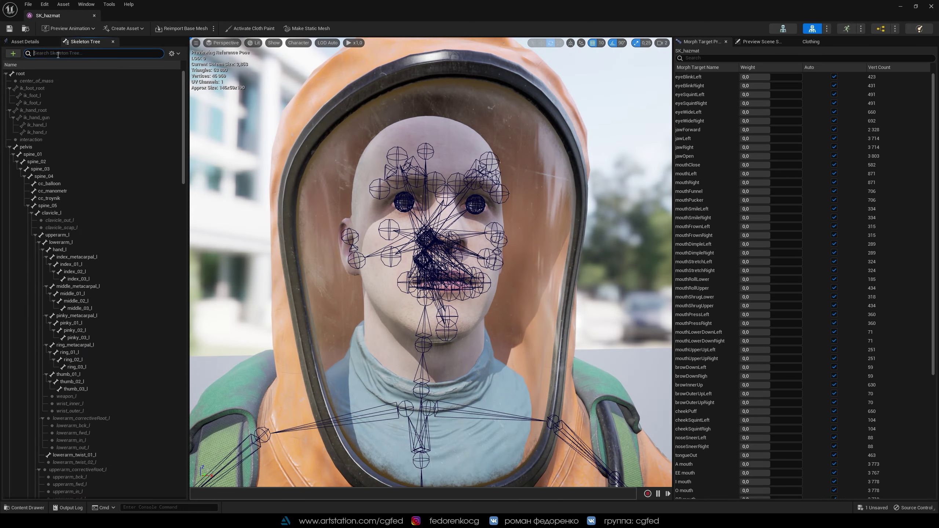
text(JAW)
click(67, 77)
key(f)
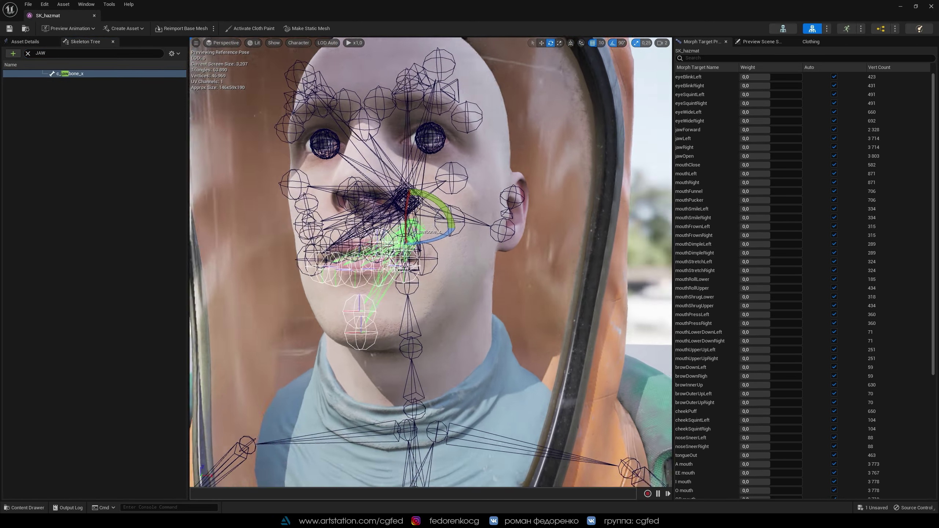
click(631, 46)
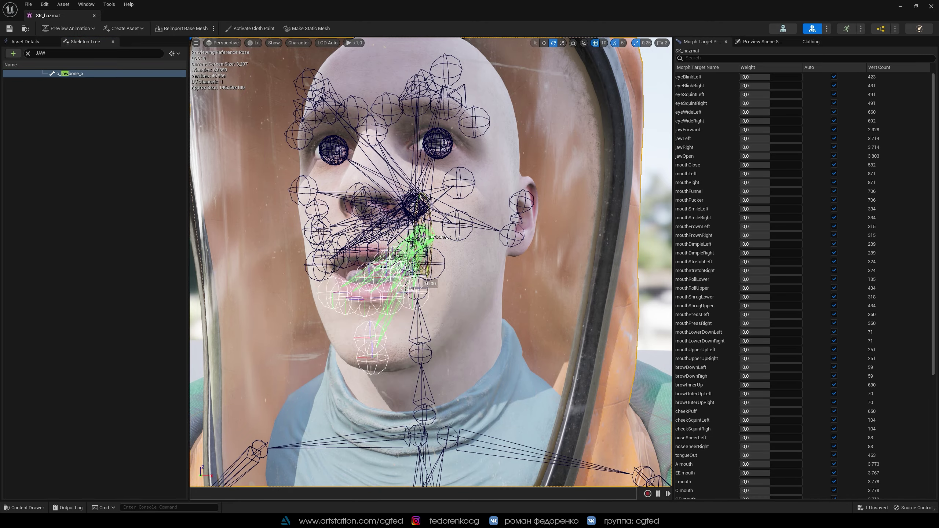
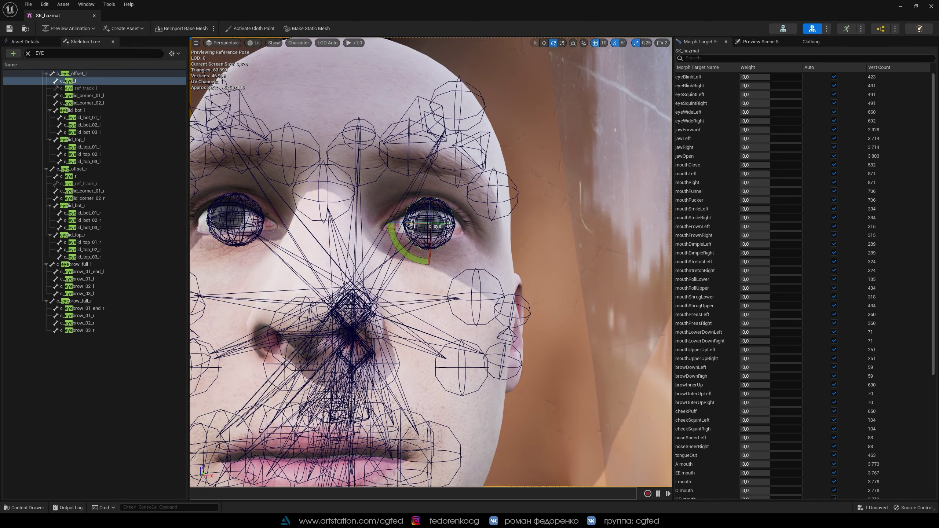
Test-rotate c_eyebrow_full_l by -5 degrees, then select the left ear bone c_ear_02_l.
scroll(497, 249, down, 3)
click(474, 141)
drag(473, 174, 470, 155)
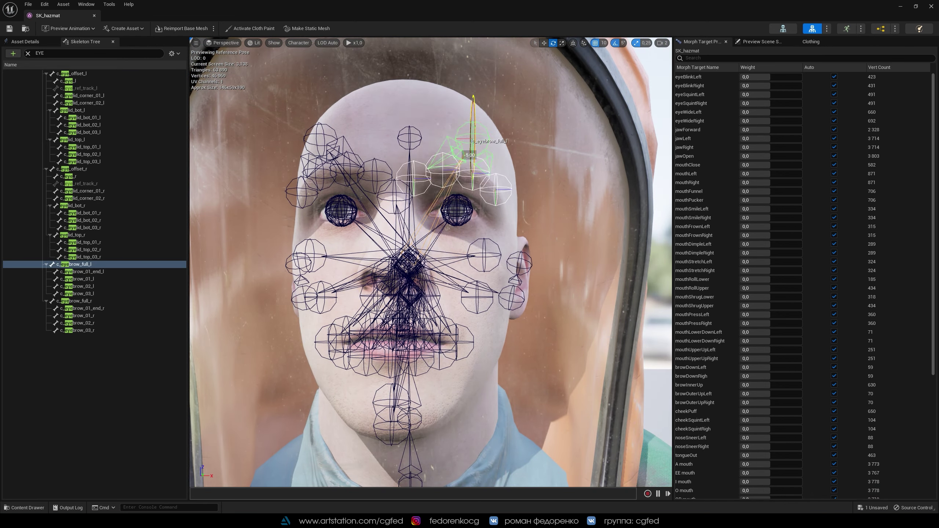
click(520, 247)
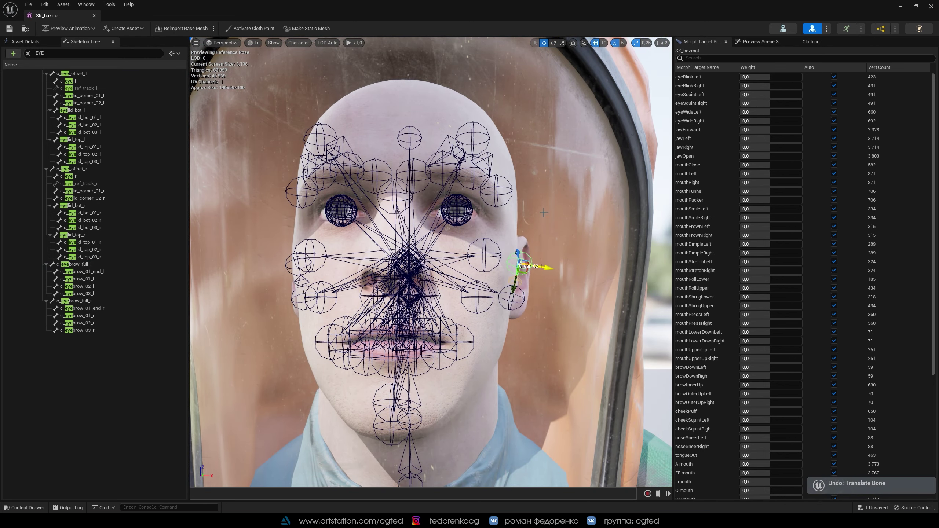
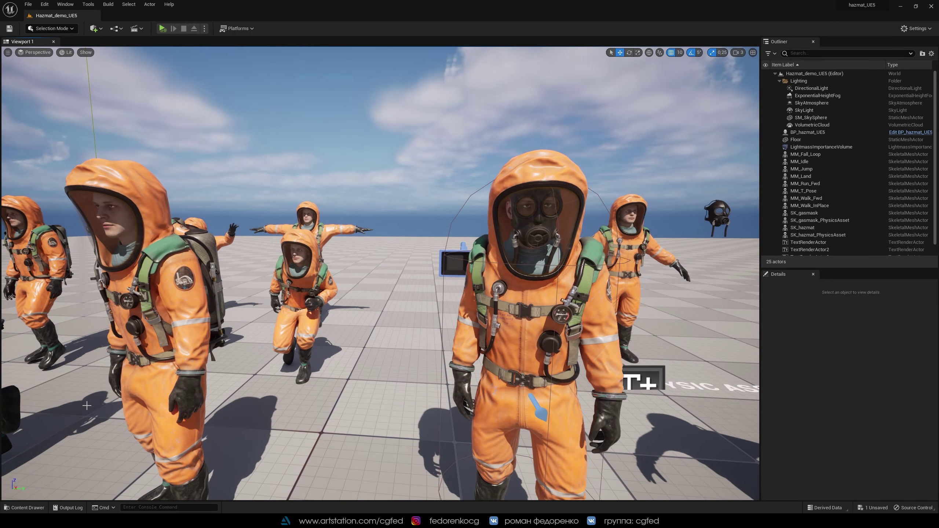
Open the BP_hazmat_UE5 blueprint from the hazmat/Blueprints folder in the Content Drawer.
click(24, 507)
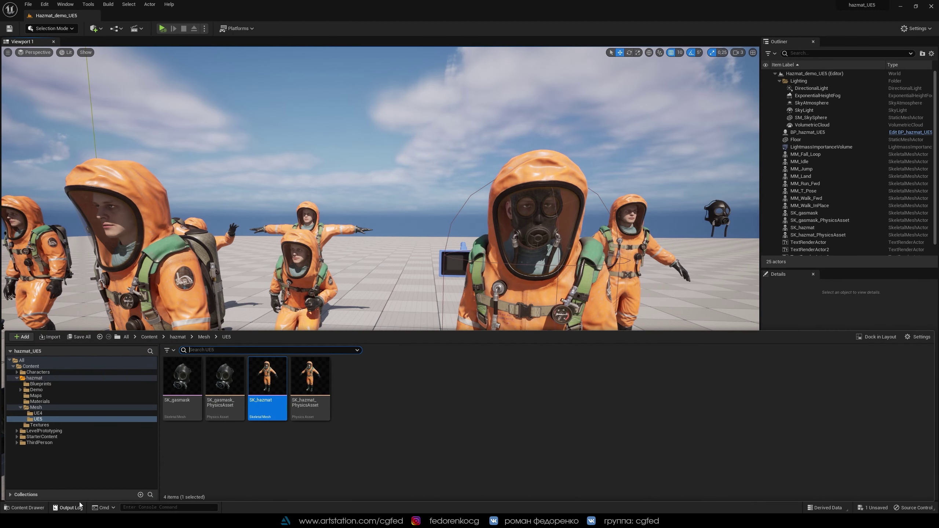
click(40, 384)
double_click(182, 377)
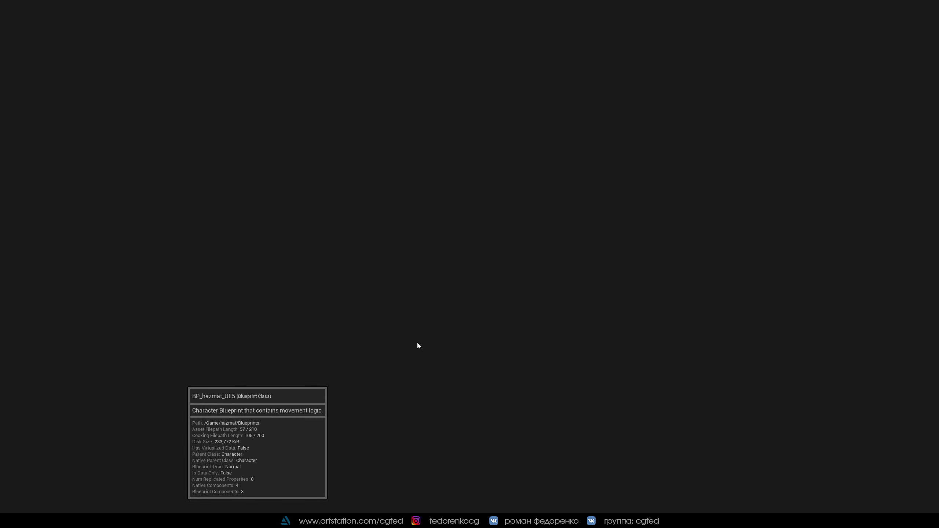
Review the Eyes blinking and fast test ragdoll graph logic and bRagdoll variable, then show the Viewport.
scroll(410, 142, up, 6)
right_drag(414, 117, 334, 111)
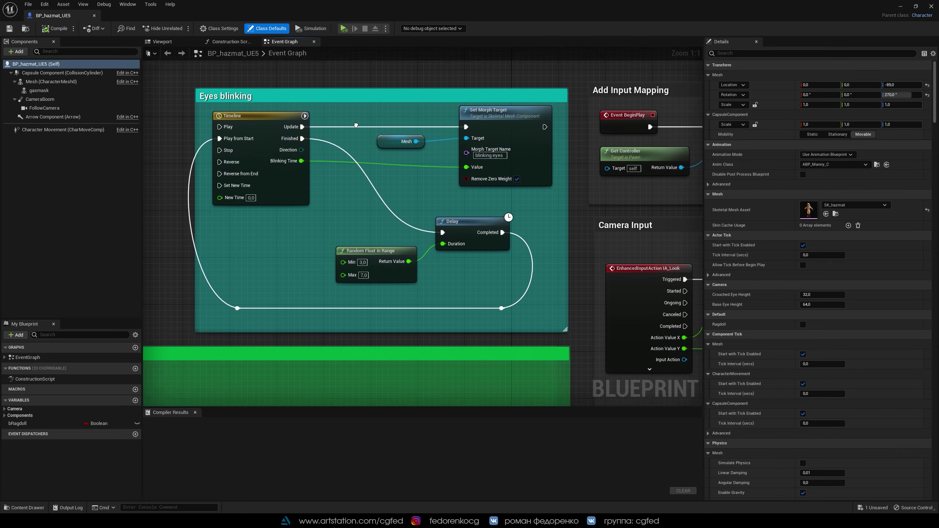
right_drag(278, 227, 508, 85)
scroll(383, 190, down, 5)
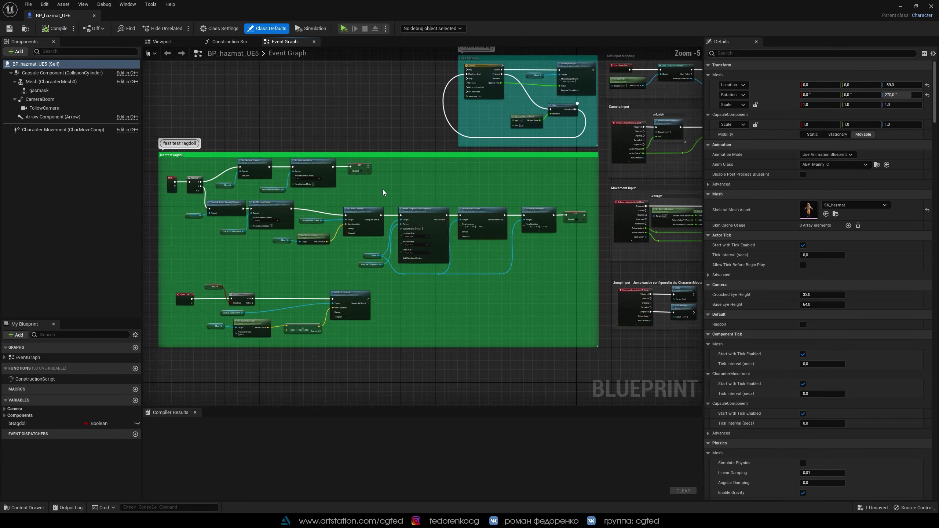
click(55, 423)
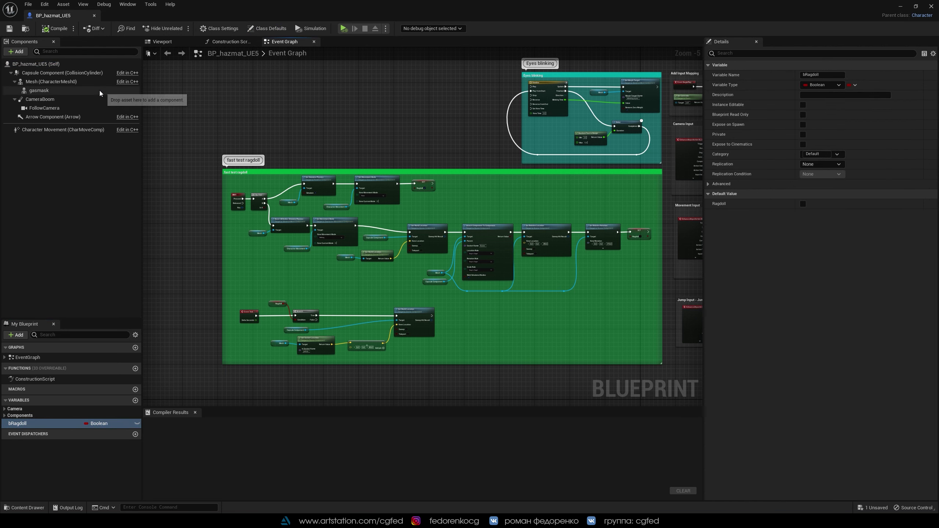
click(162, 42)
scroll(423, 222, up, 5)
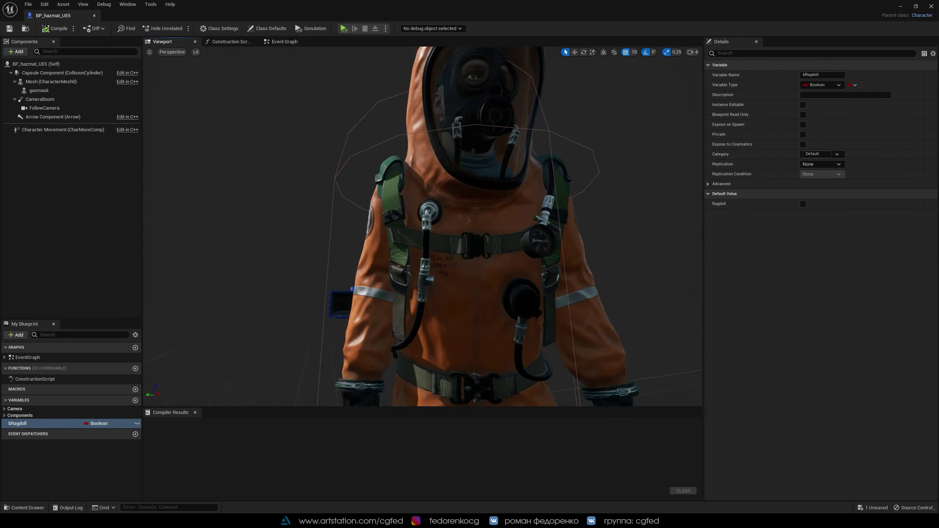
Select the body mesh and gasmask components, then check the Construction Script.
scroll(684, 75, down, 5)
scroll(423, 222, up, 5)
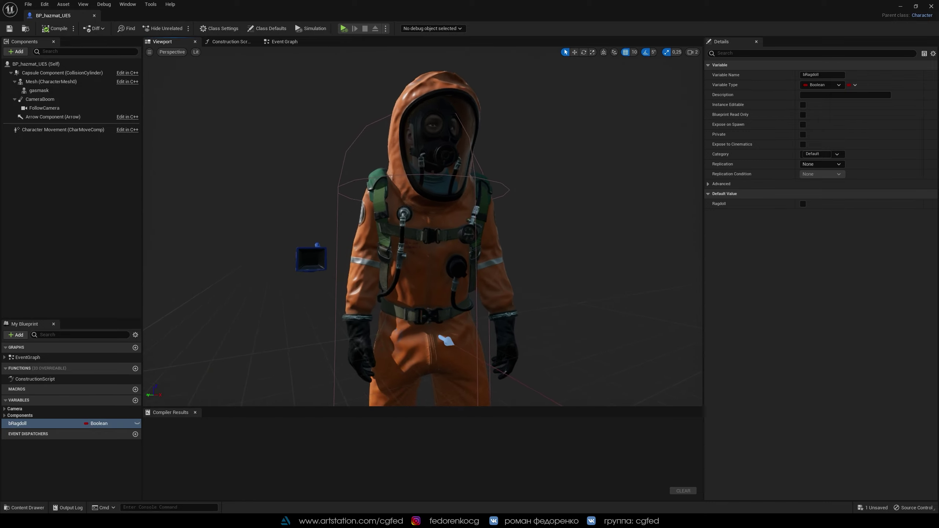
click(51, 82)
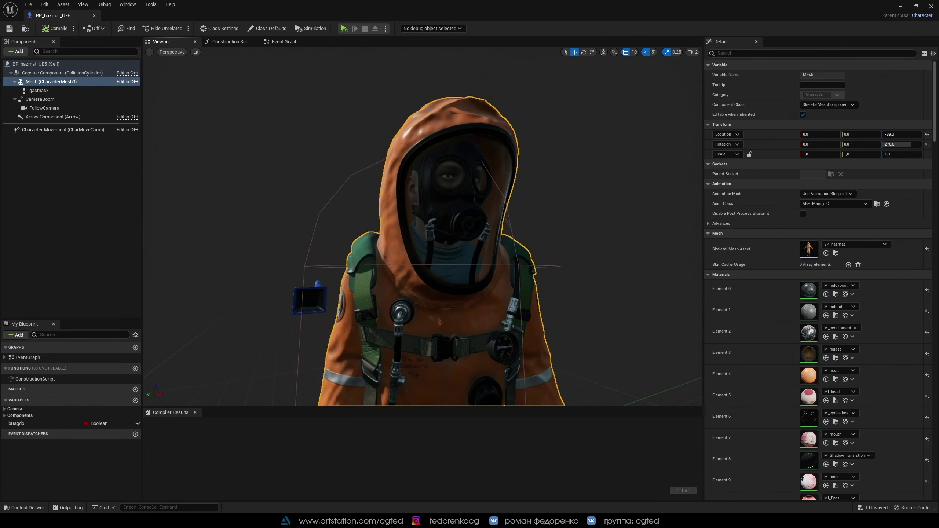
click(39, 90)
drag(245, 52, 236, 44)
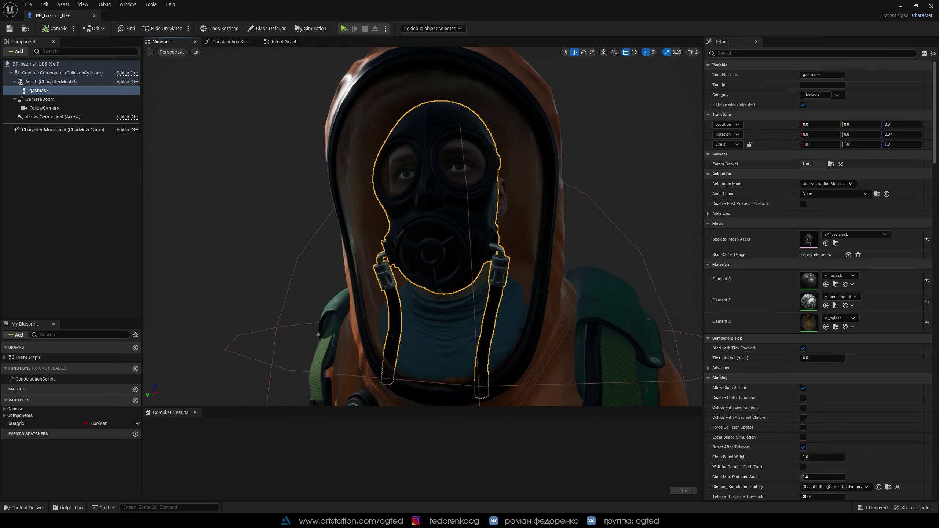
click(235, 43)
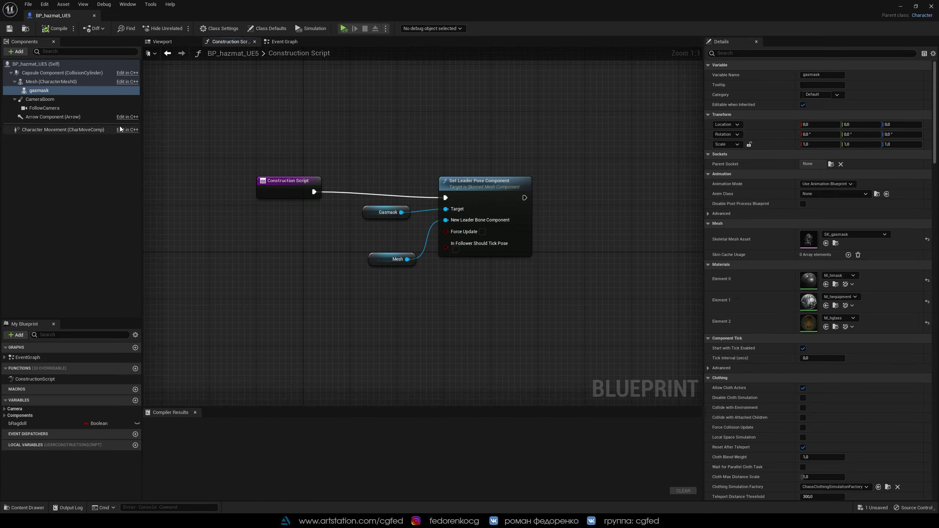
Clear the gasmask's SK_gasmask Skeletal Mesh Asset and return to the Hazmat_demo_UE5 level.
click(162, 42)
key(f)
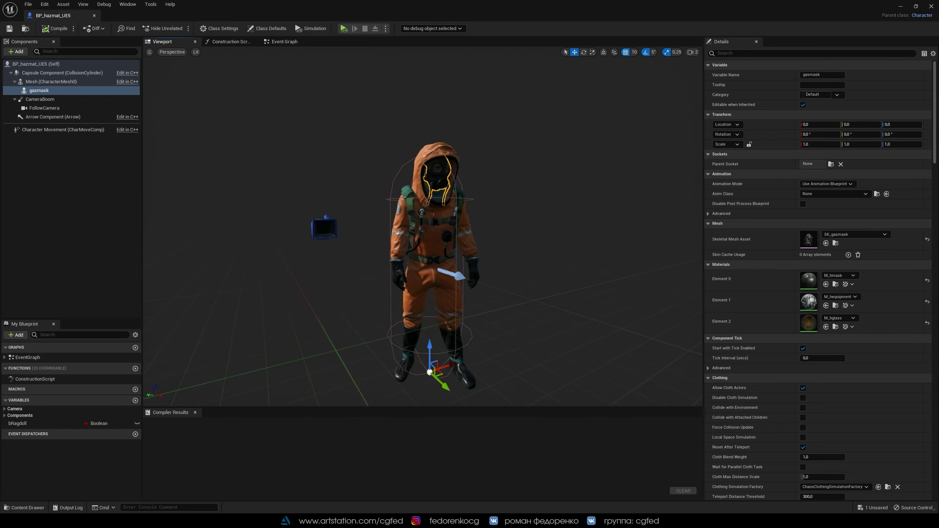
click(850, 234)
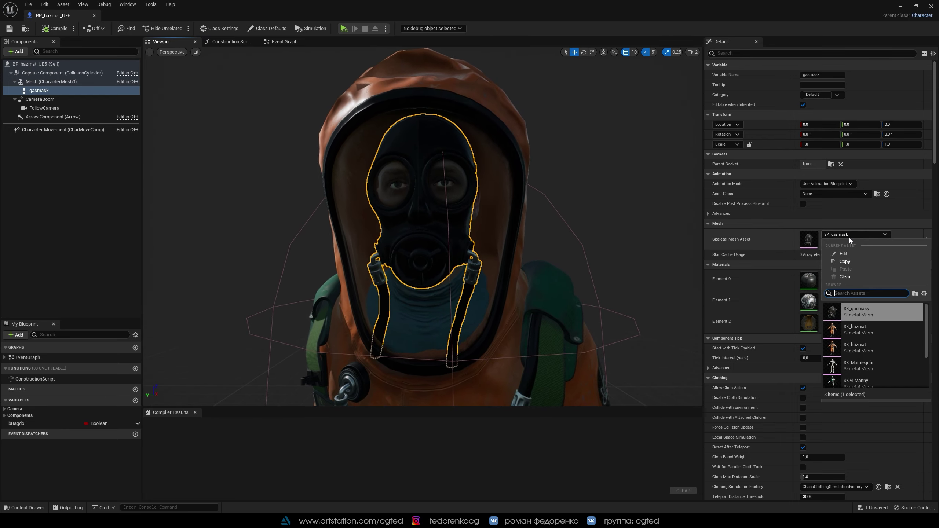
click(850, 276)
click(94, 15)
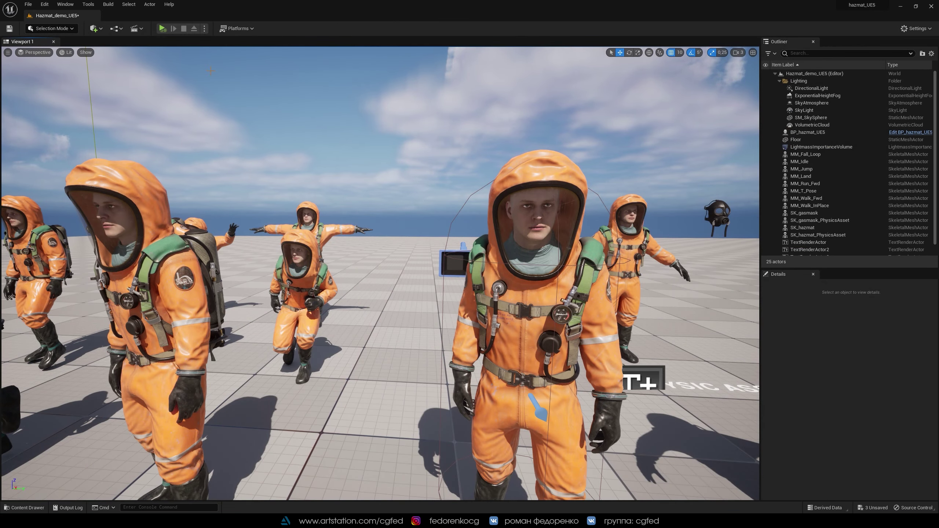
Play the level in the Selected Viewport and run the character with S and W, jumping with Space.
click(204, 29)
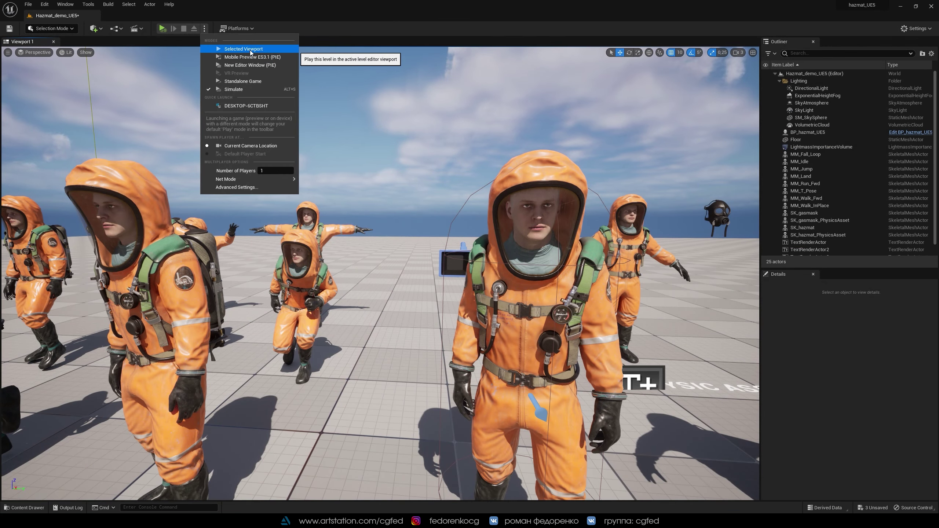
click(249, 52)
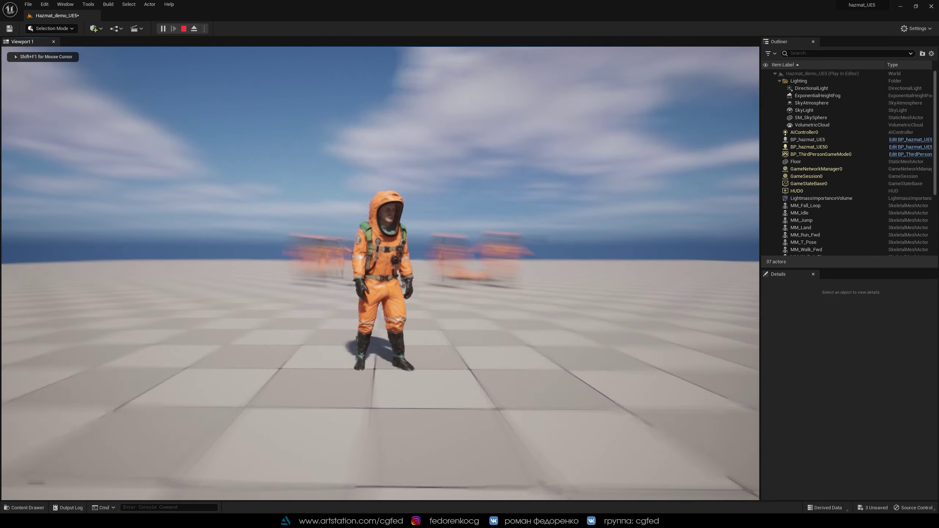
key(s)
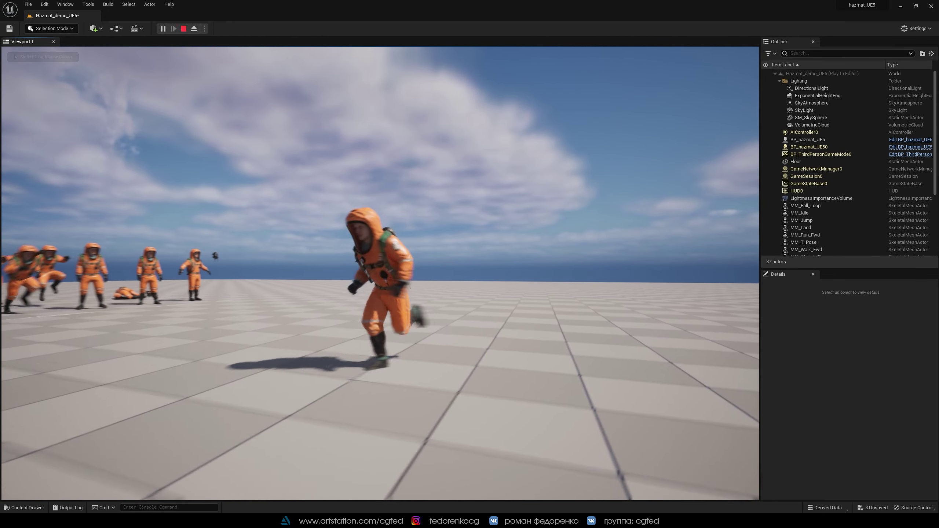
key(w)
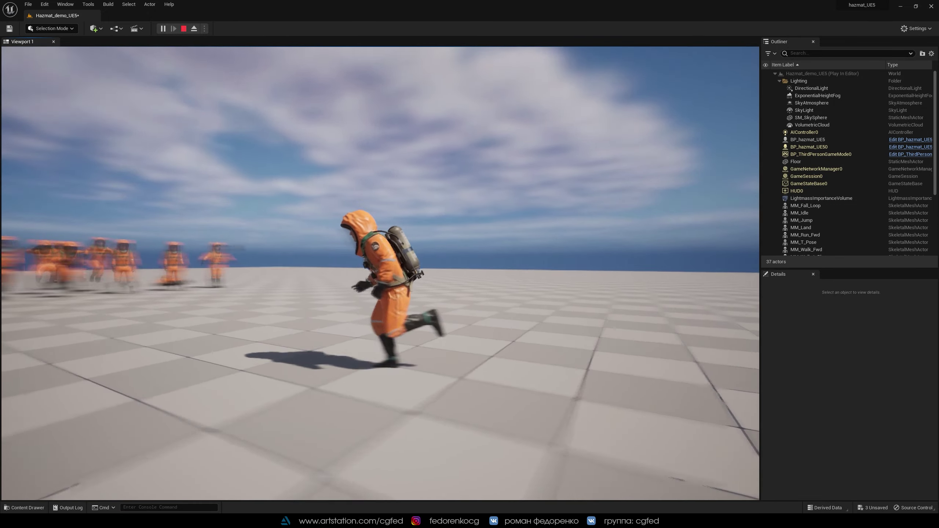
key(space)
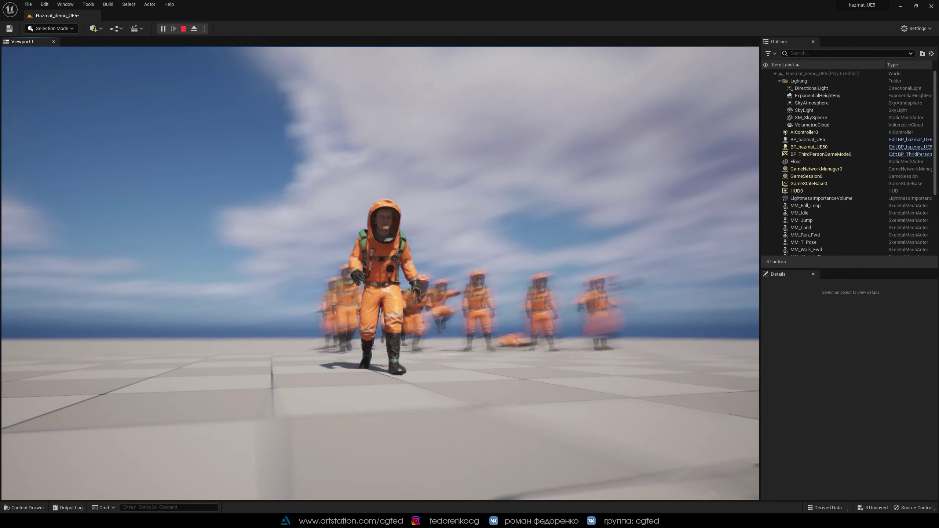